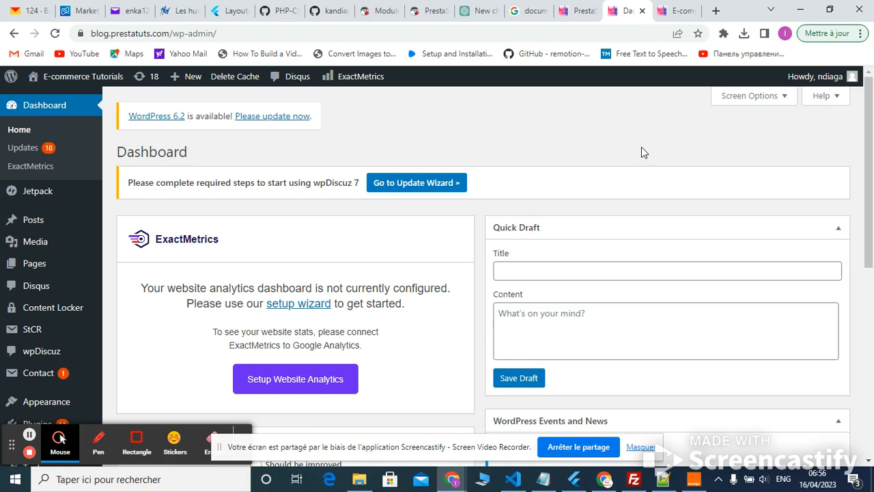
# Start a new post category named "Digital Marketing" with the slug "digital_marketing"
pyautogui.moveTo(58, 229)
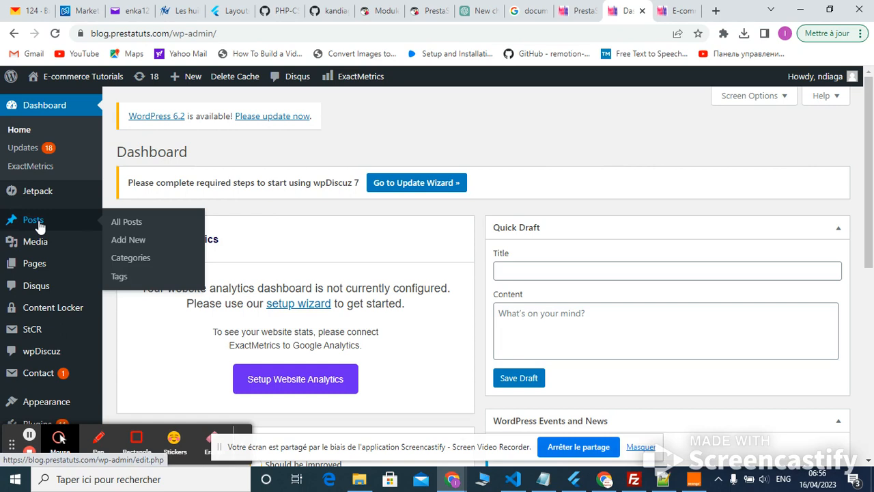
pyautogui.click(140, 258)
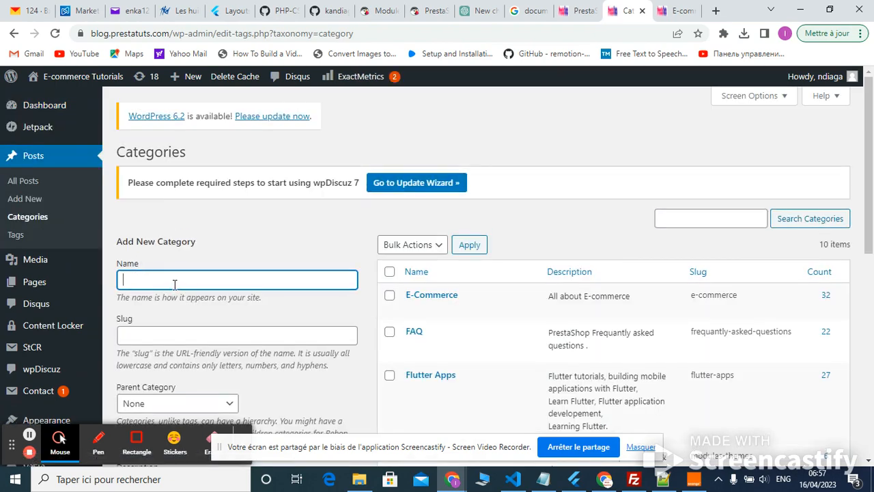
pyautogui.write('Digital Marketing')
pyautogui.click(147, 337)
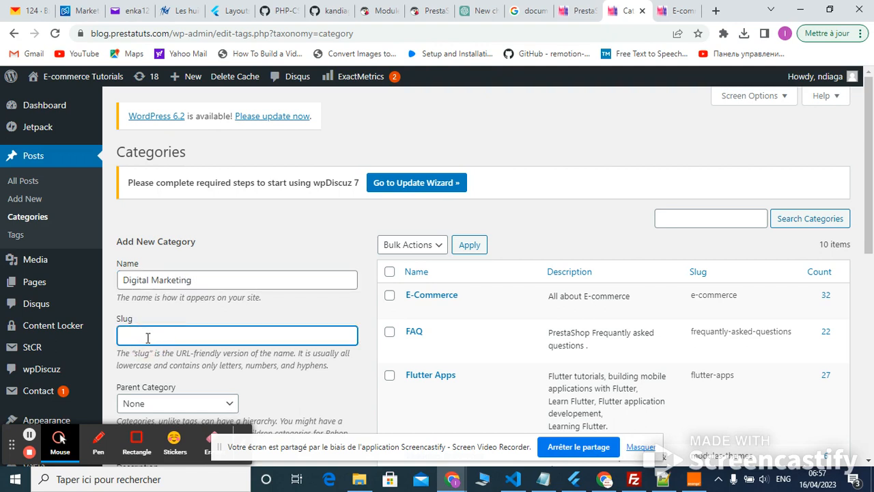
pyautogui.write('digital_marketing')
pyautogui.click(149, 335)
pyautogui.press('BackSpace')
pyautogui.write('_')
pyautogui.hotkey('ctrl', 'a')
pyautogui.click(250, 346)
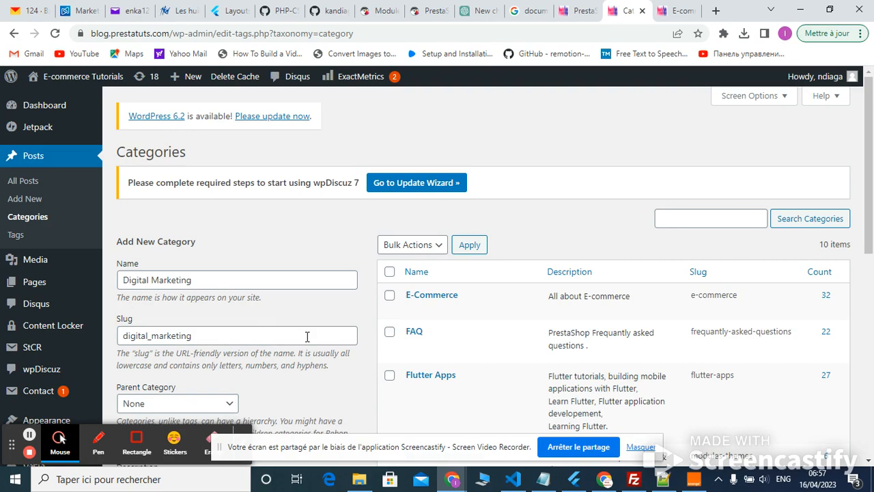
# Keep the parent category at None, enter the description "All about Digital marketing" and add the new category
pyautogui.moveTo(869, 154); pyautogui.dragTo(871, 226)
pyautogui.click(231, 249)
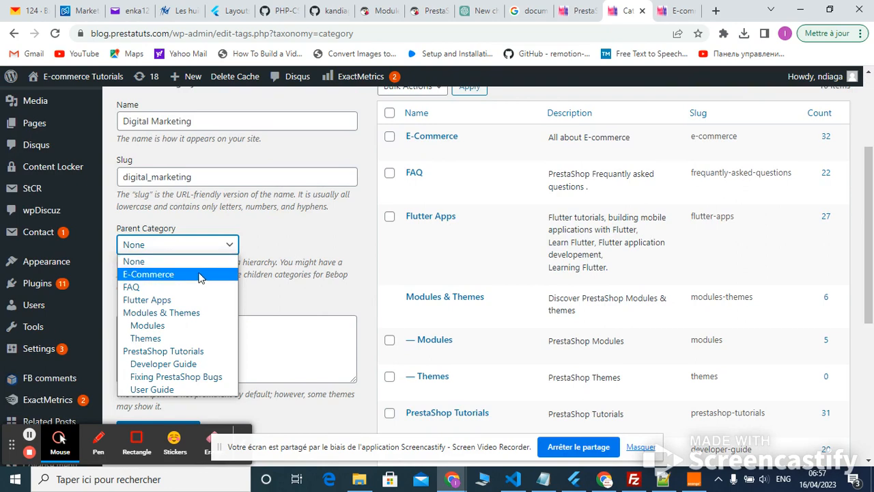
pyautogui.click(290, 251)
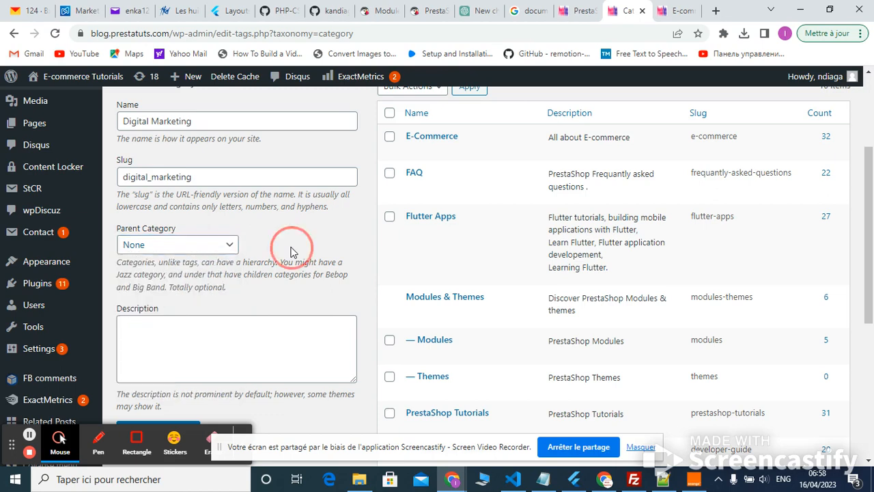
pyautogui.click(195, 367)
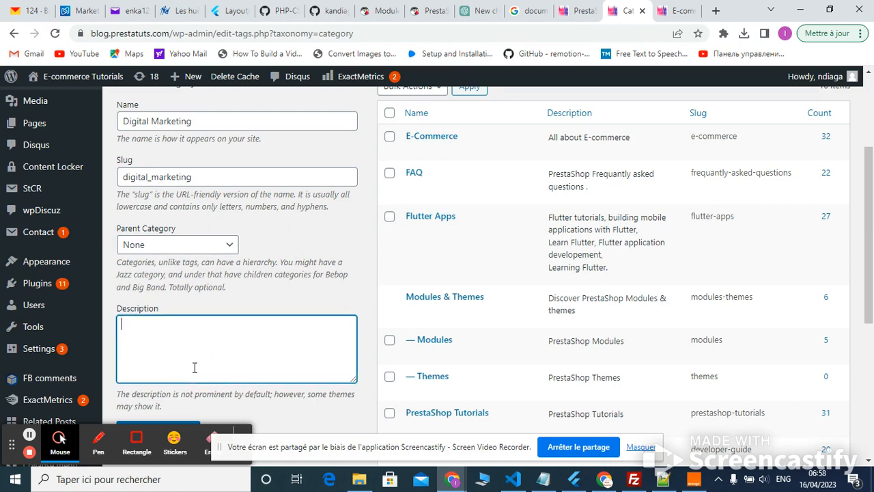
pyautogui.write('All about Digital marketing')
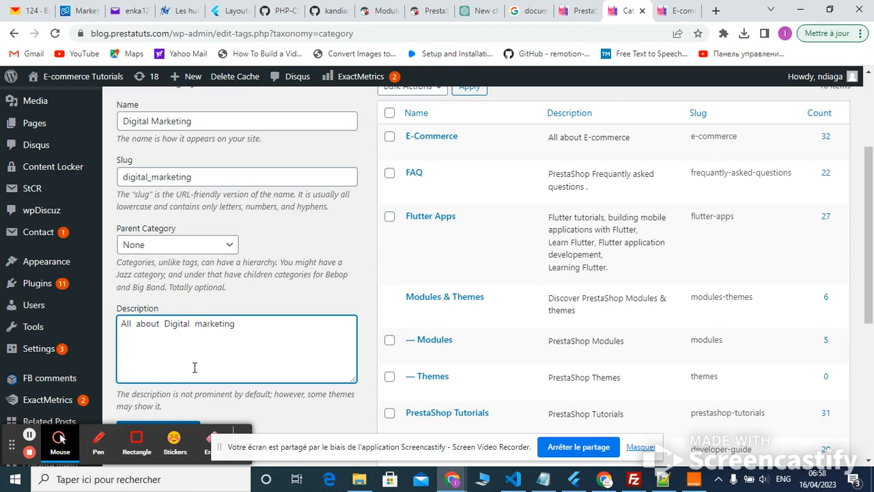
pyautogui.moveTo(871, 221); pyautogui.dragTo(870, 265)
pyautogui.moveTo(864, 298); pyautogui.dragTo(864, 339)
pyautogui.click(171, 245)
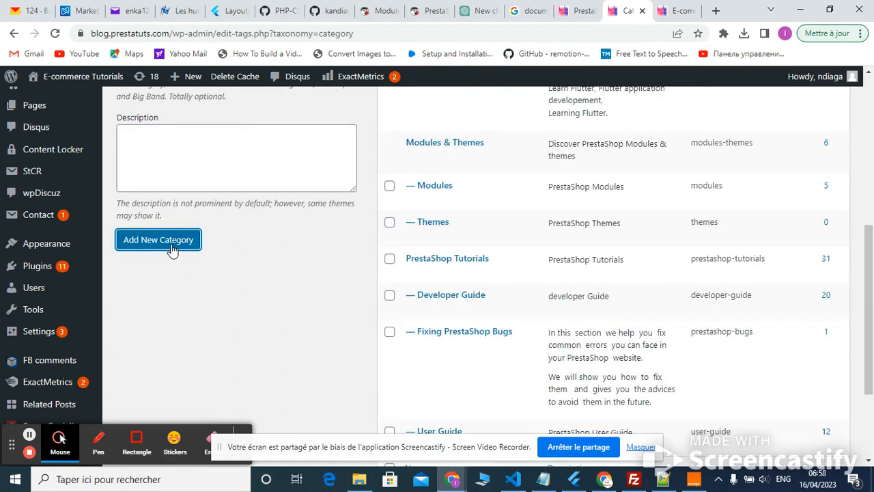
pyautogui.moveTo(870, 245); pyautogui.dragTo(872, 129)
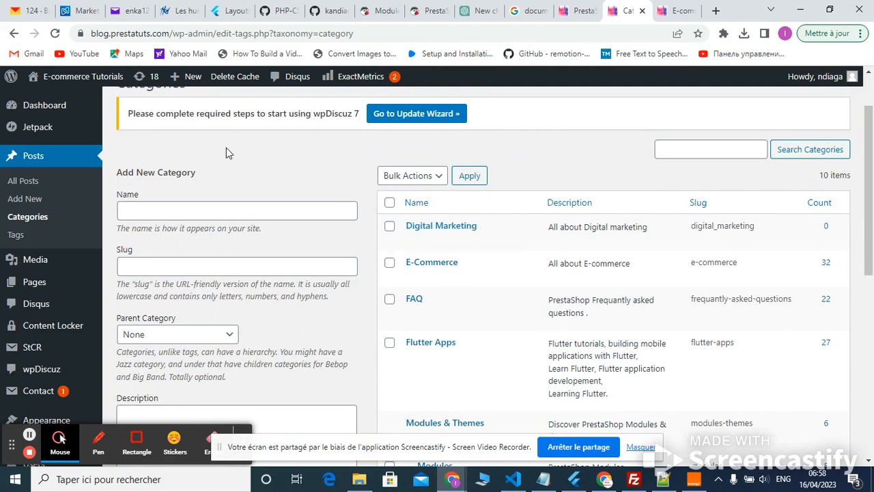
# Create a new post and copy the heading "How to succed your Amazon Affiliate Marketing?" from the text file in Notepad++
pyautogui.click(30, 205)
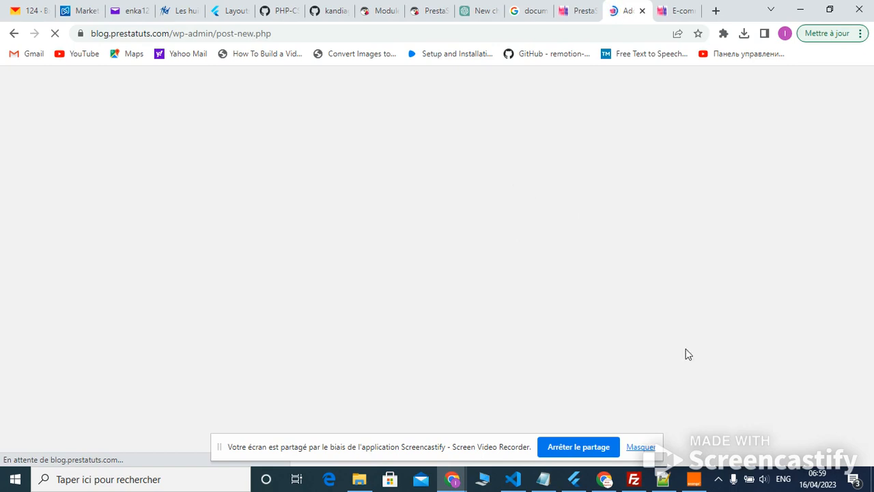
pyautogui.click(662, 480)
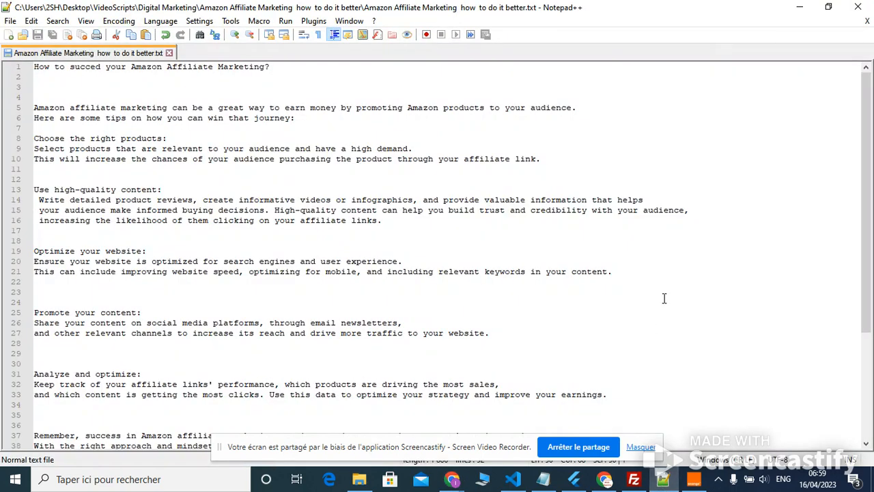
pyautogui.click(36, 68)
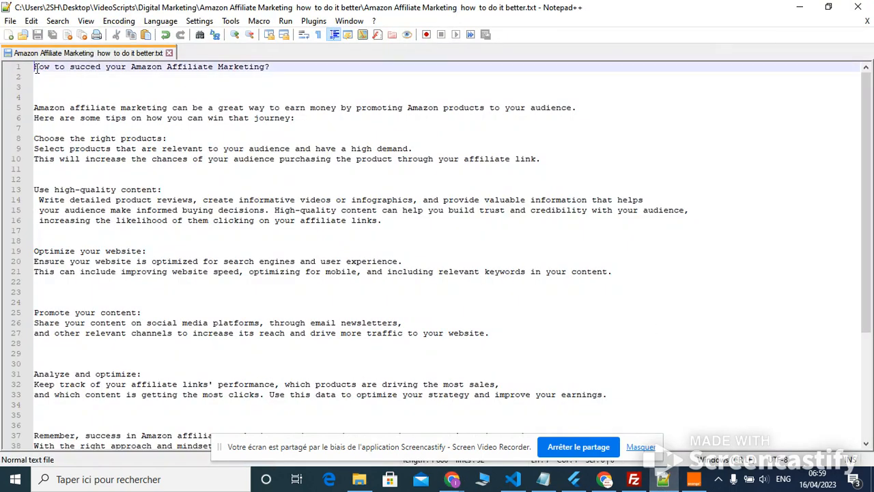
pyautogui.moveTo(36, 67); pyautogui.dragTo(285, 67)
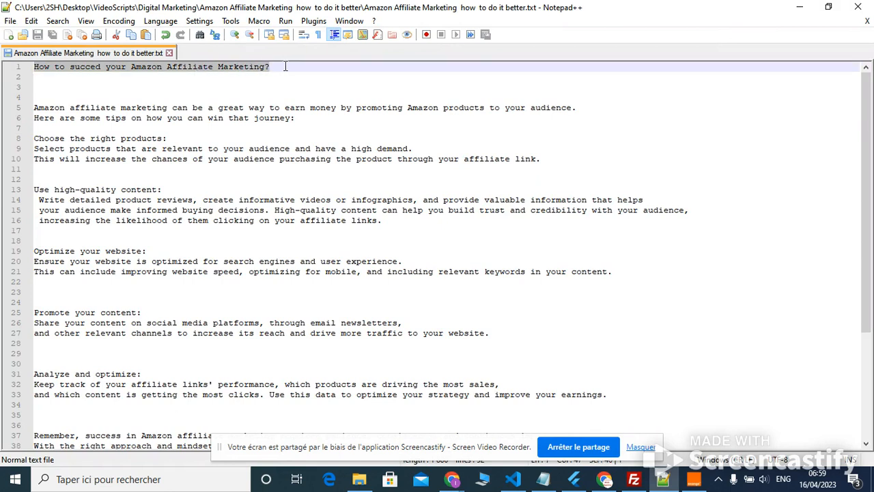
pyautogui.rightClick(248, 67)
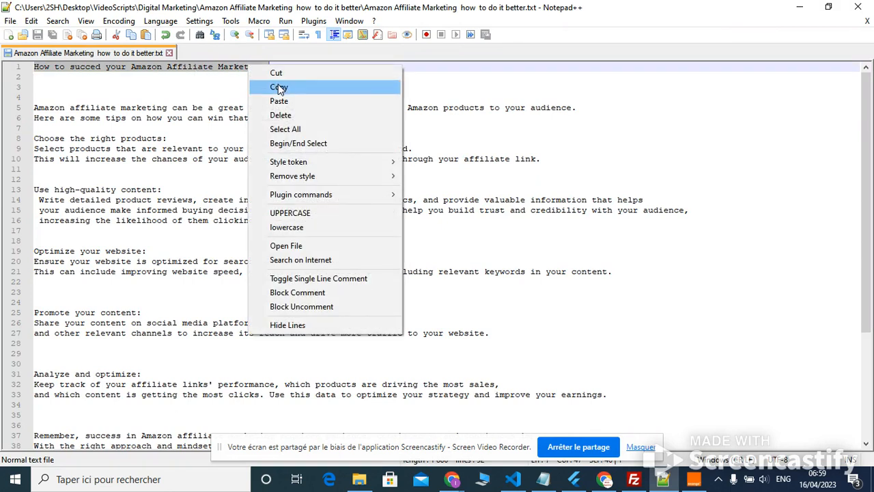
pyautogui.click(278, 87)
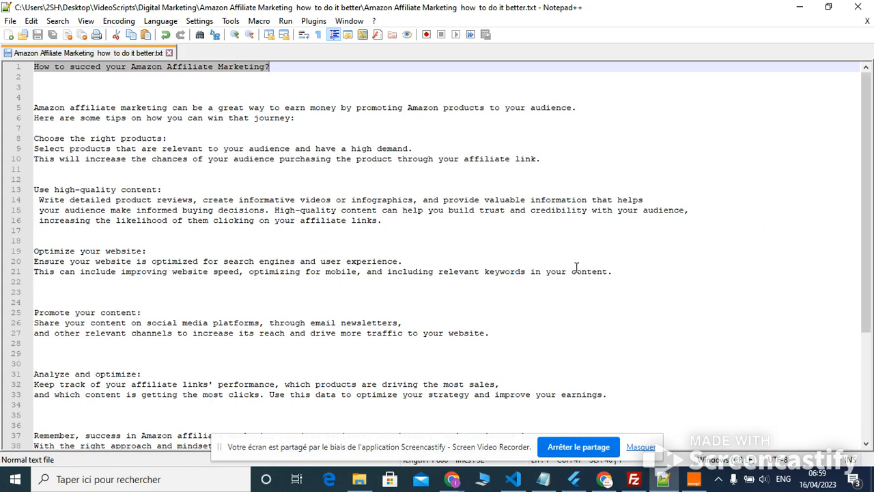
# Switch back to the new post in Chrome and paste the copied heading as its title
pyautogui.click(460, 482)
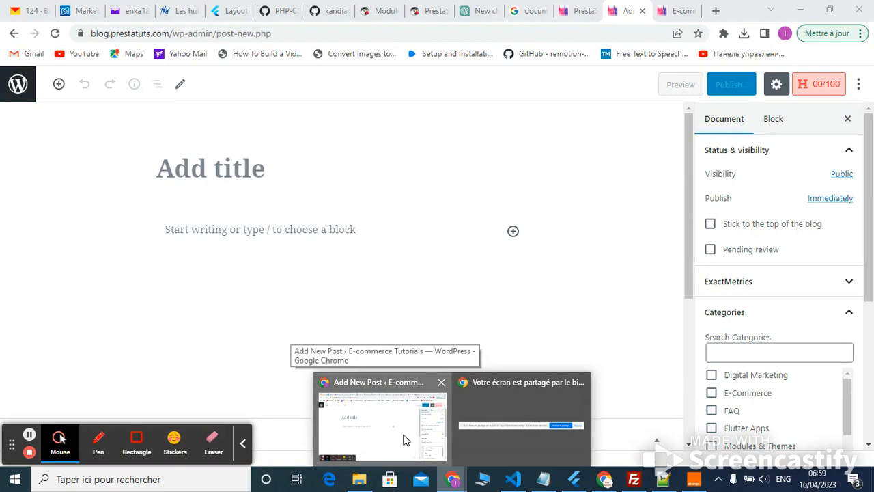
pyautogui.click(404, 440)
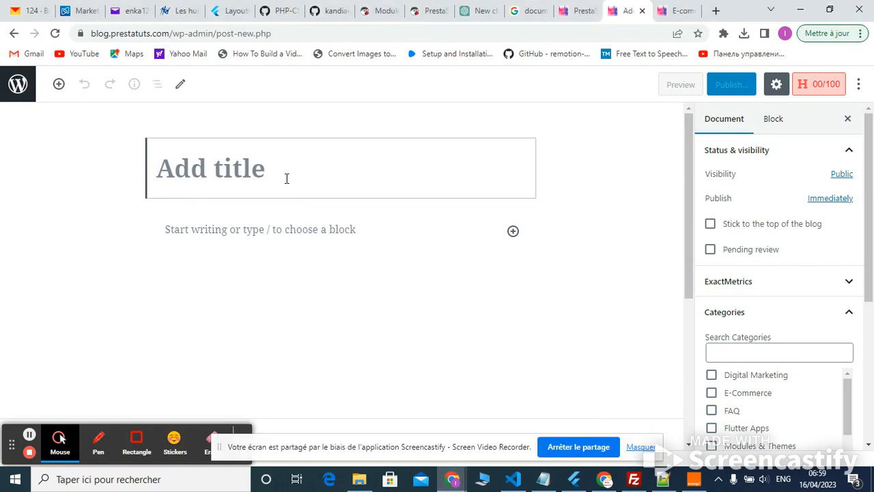
pyautogui.hotkey('ctrl', 'v')
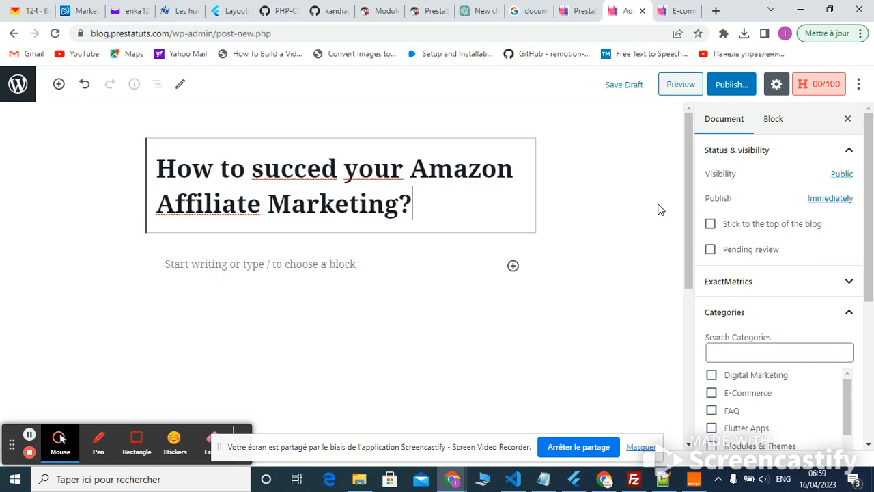
# Assign the post to the Digital Marketing category in its document settings
pyautogui.moveTo(687, 160); pyautogui.dragTo(695, 229)
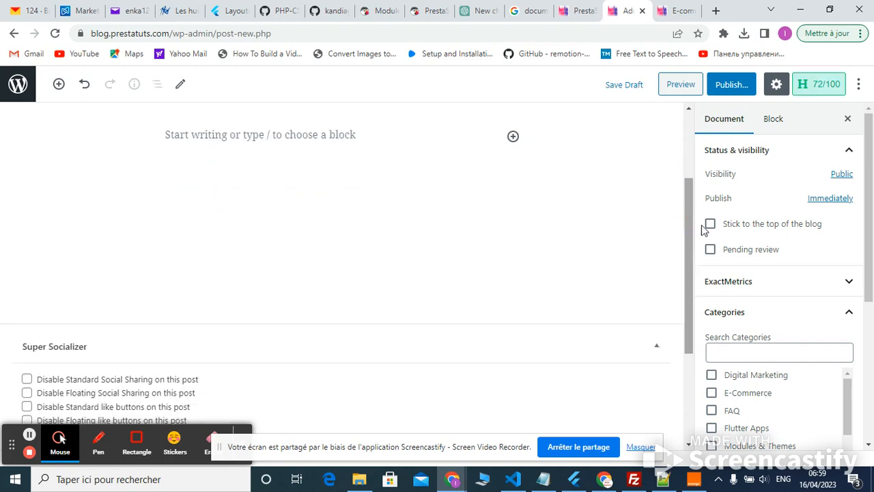
pyautogui.moveTo(870, 249); pyautogui.dragTo(870, 274)
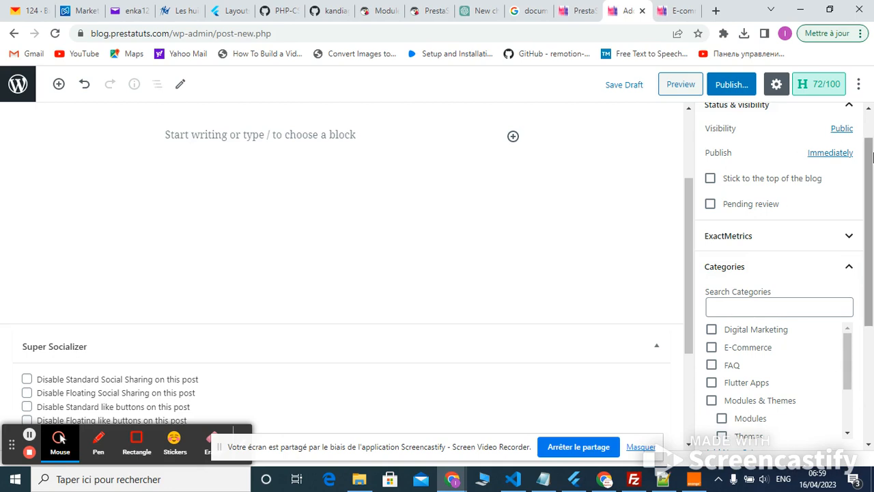
pyautogui.moveTo(868, 170); pyautogui.dragTo(865, 146)
pyautogui.click(772, 127)
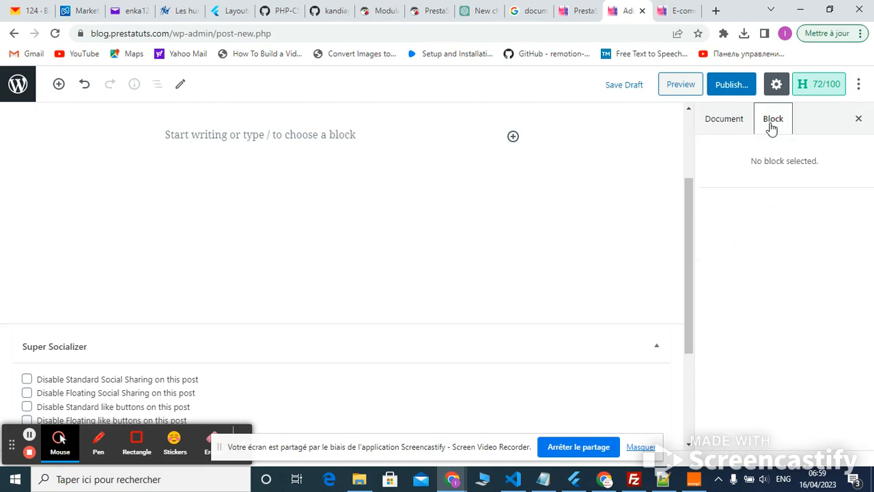
pyautogui.click(733, 126)
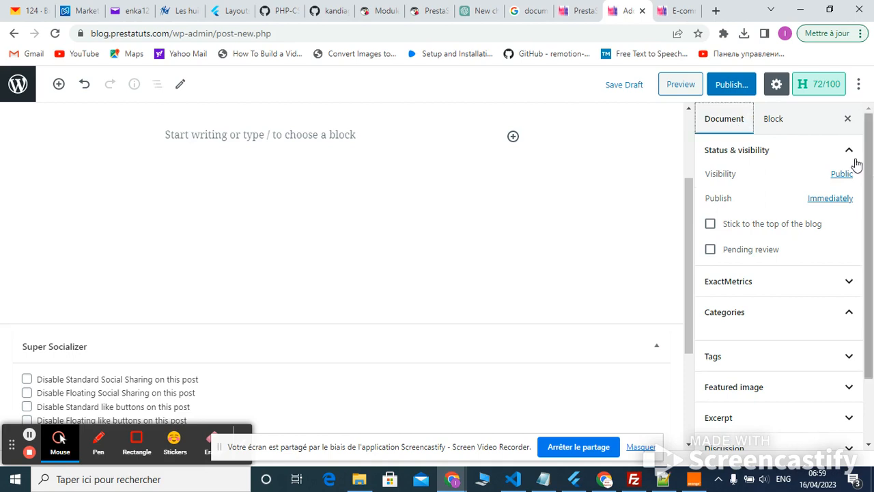
pyautogui.moveTo(866, 147); pyautogui.dragTo(871, 210)
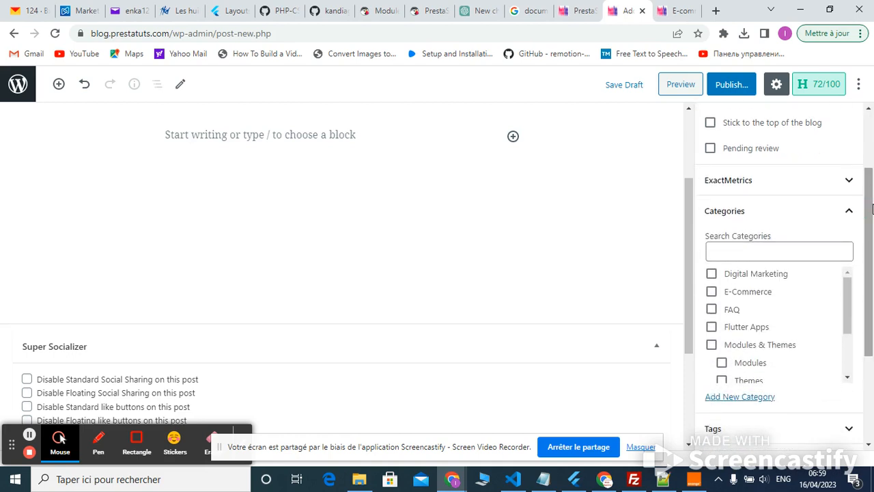
pyautogui.click(712, 274)
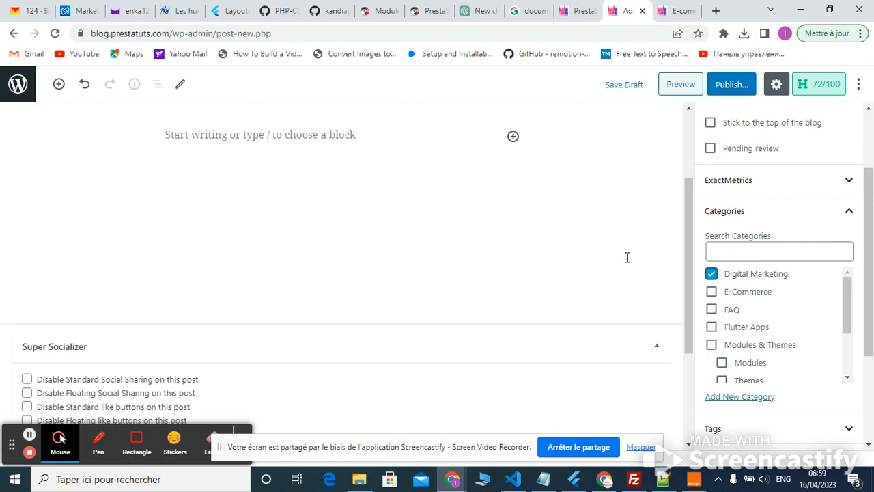
# Start a body block under the title and copy the article in Notepad++, from "Amazon affiliate marketing can be" through the "Remember, success" paragraph
pyautogui.moveTo(690, 276); pyautogui.dragTo(673, 209)
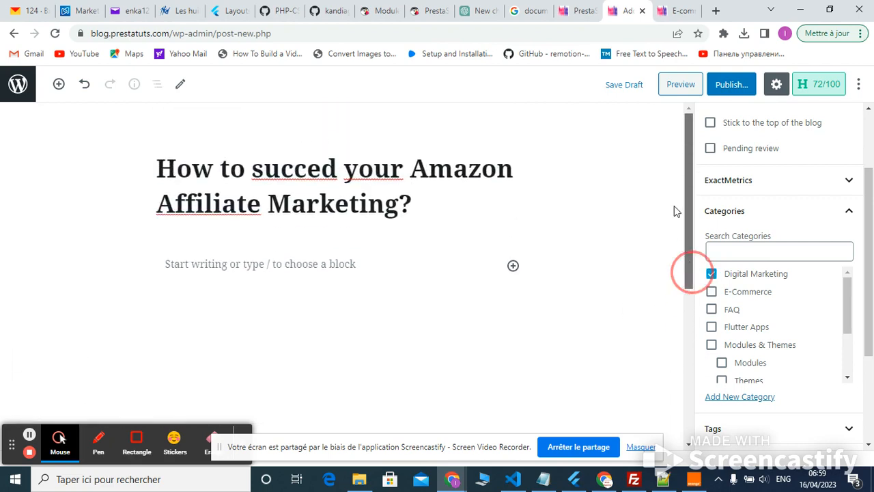
pyautogui.click(494, 266)
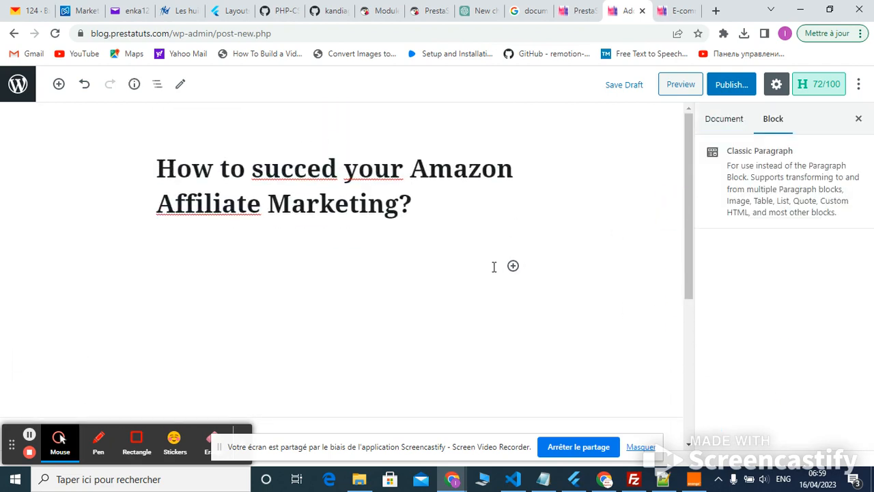
pyautogui.click(461, 214)
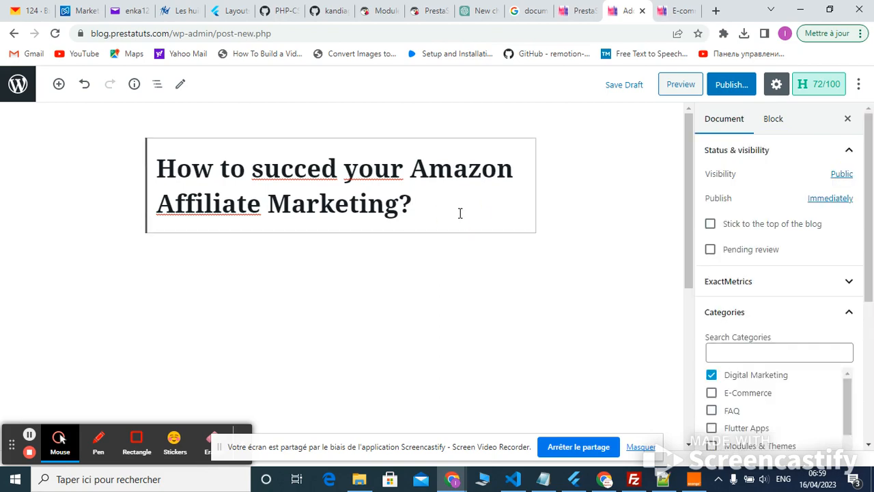
pyautogui.press('Return')
pyautogui.click(573, 381)
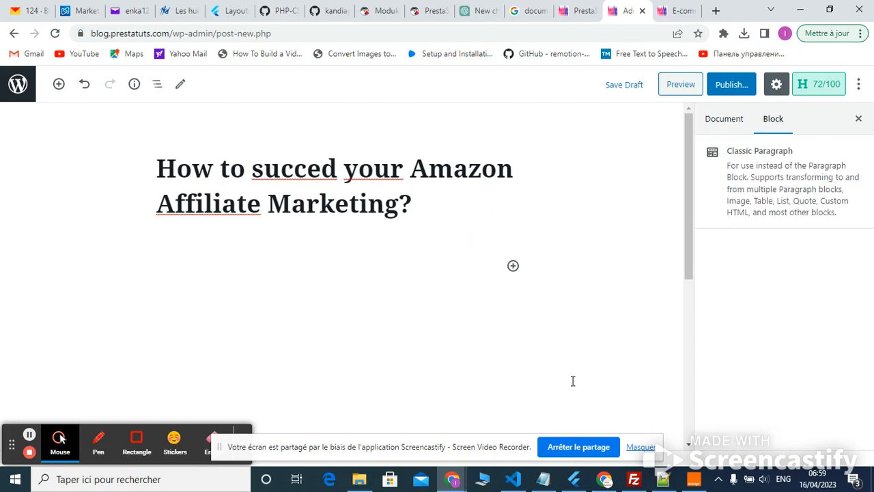
pyautogui.click(662, 479)
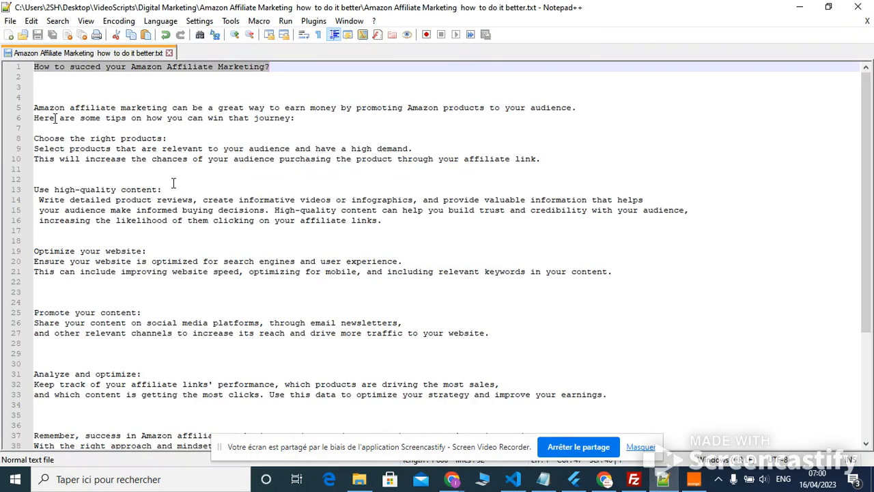
pyautogui.moveTo(35, 107); pyautogui.dragTo(574, 324)
pyautogui.rightClick(535, 319)
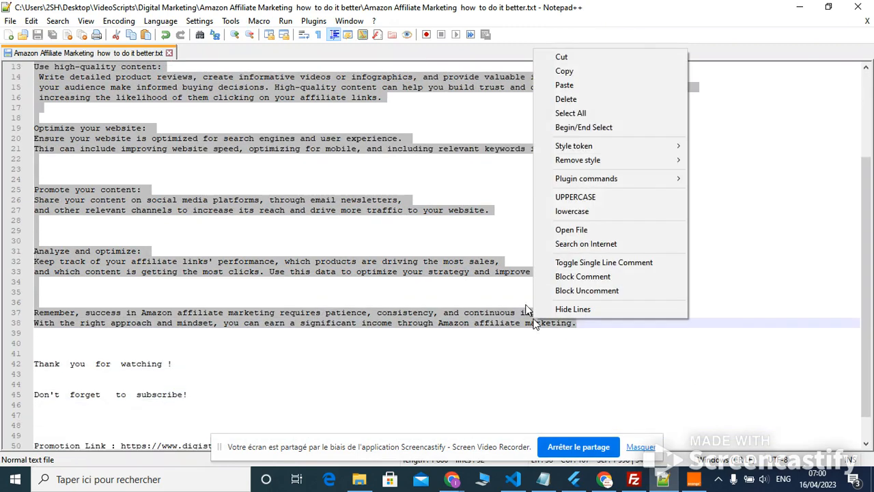
pyautogui.click(571, 73)
# Switch back to the post editor in Chrome and paste the copied article text into the body block
pyautogui.moveTo(457, 482)
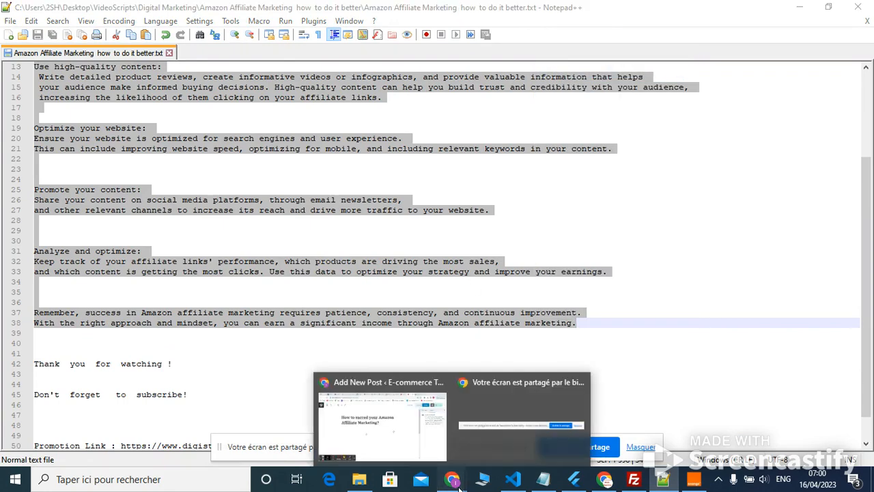
pyautogui.click(382, 410)
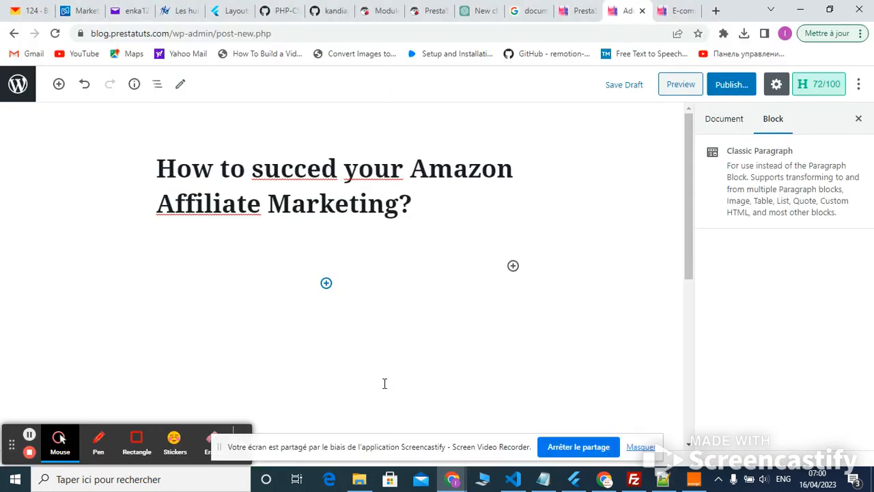
pyautogui.hotkey('ctrl', 'v')
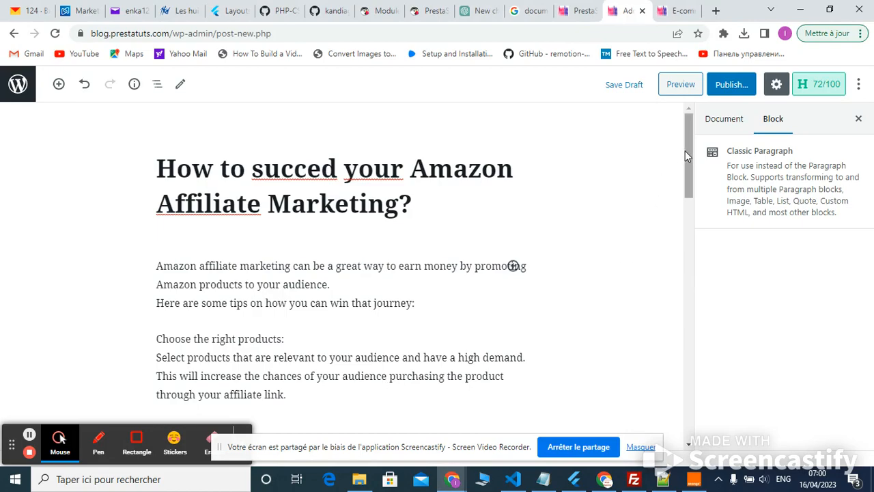
# Publish the Amazon affiliate marketing post immediately with public visibility
pyautogui.moveTo(687, 155)
pyautogui.mouseDown()
pyautogui.moveTo(694, 331)
pyautogui.moveTo(688, 152)
pyautogui.mouseUp()
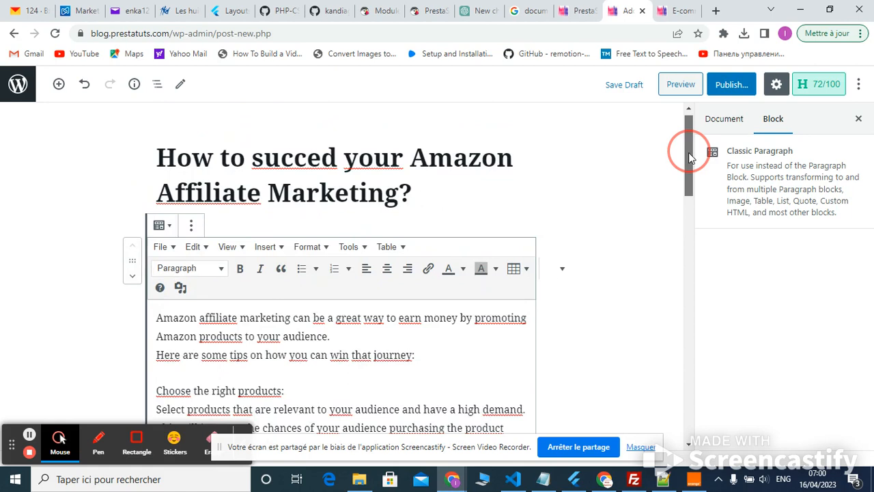
pyautogui.click(740, 84)
pyautogui.click(779, 84)
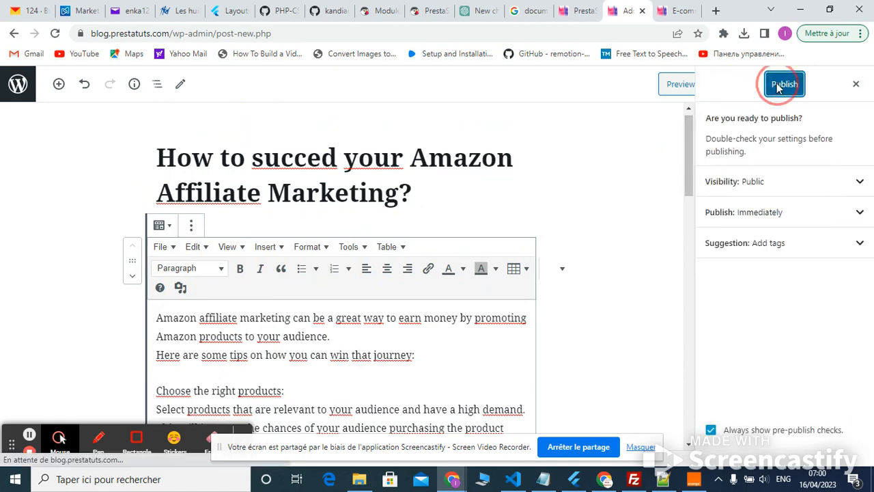
# Preview the published post and examine its title, category breadcrumb and article text on the blog
pyautogui.moveTo(697, 148); pyautogui.dragTo(687, 254)
pyautogui.click(628, 215)
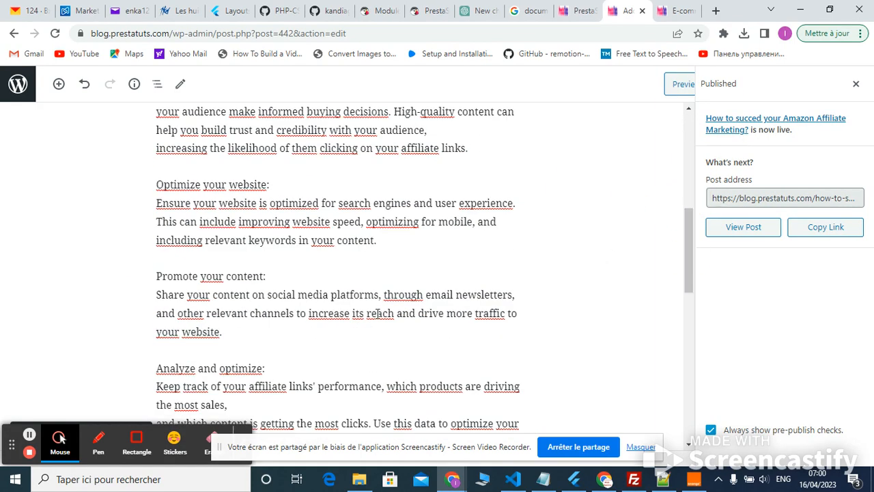
pyautogui.click(674, 90)
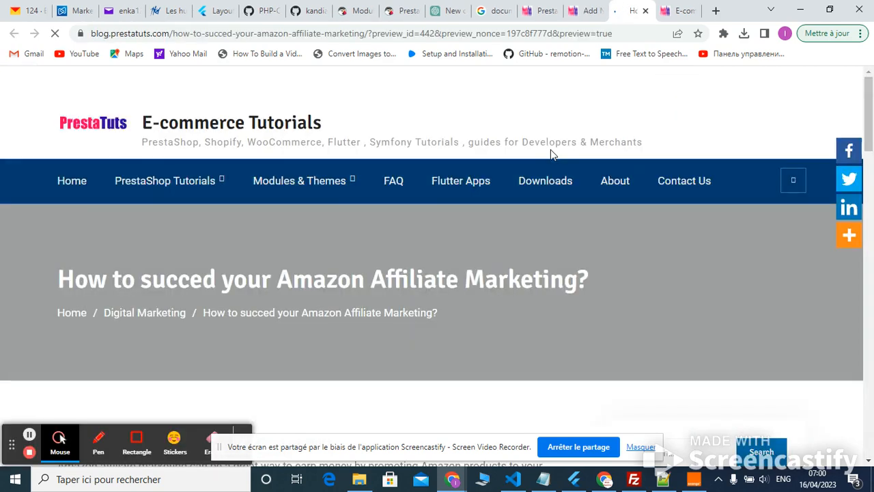
pyautogui.moveTo(872, 117); pyautogui.dragTo(870, 144)
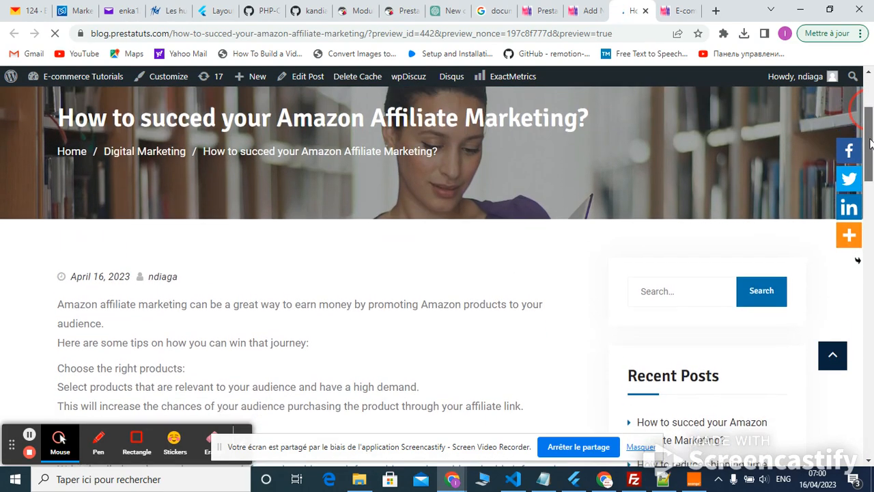
pyautogui.moveTo(870, 142); pyautogui.dragTo(872, 179)
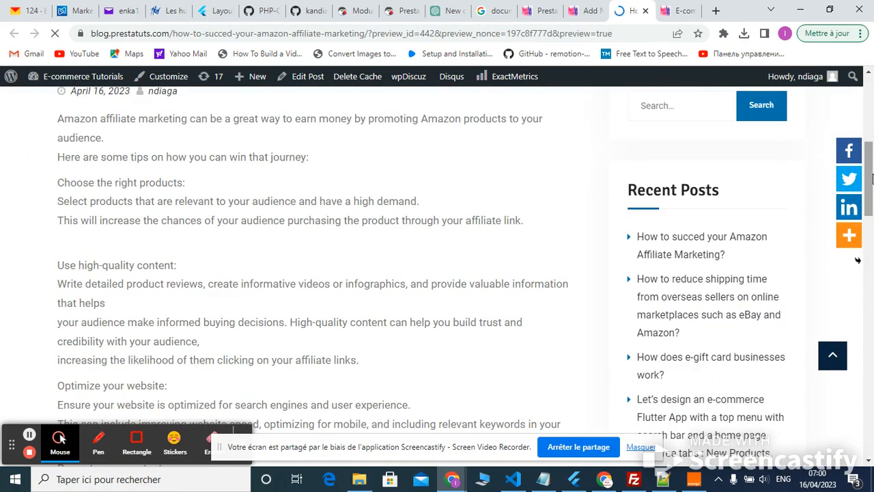